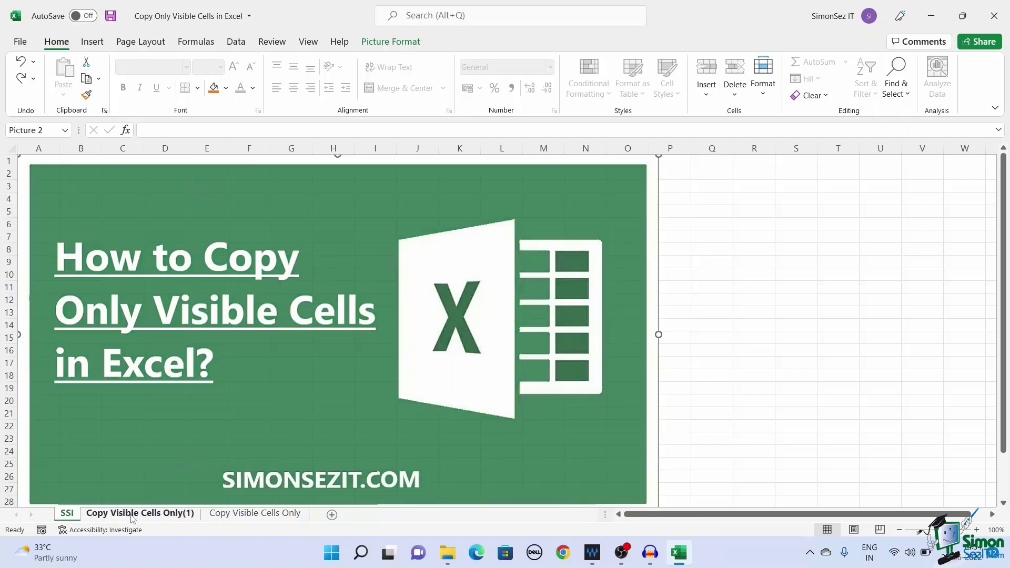
# Go to the 'Copy Visible Cells Only(1)' sheet with the scholarship student table
pyautogui.click(131, 515)
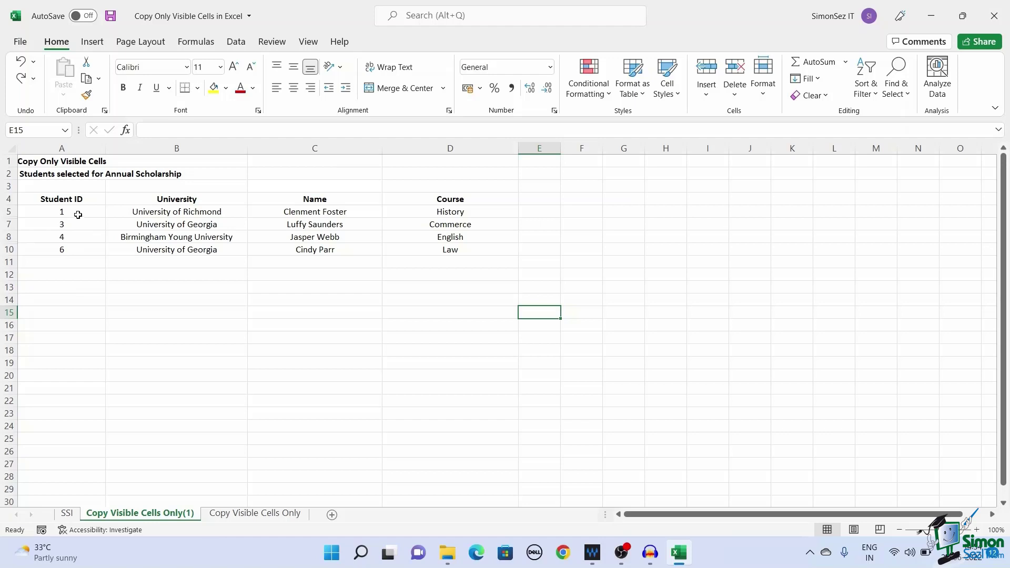
# Select A5:D10 and choose 'Visible cells only' in the Go To Special dialog
pyautogui.moveTo(44, 212); pyautogui.dragTo(431, 249)
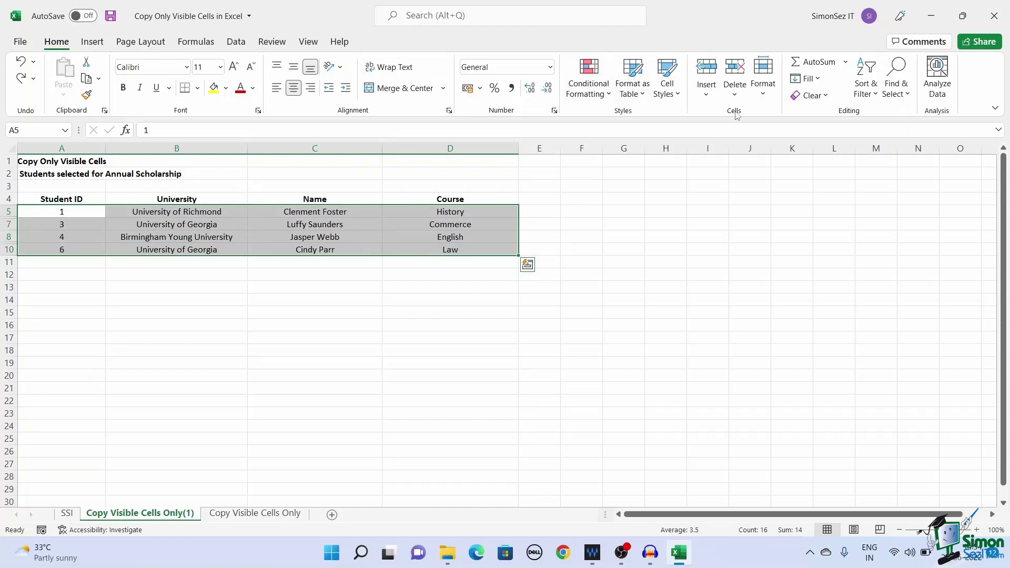
pyautogui.click(903, 94)
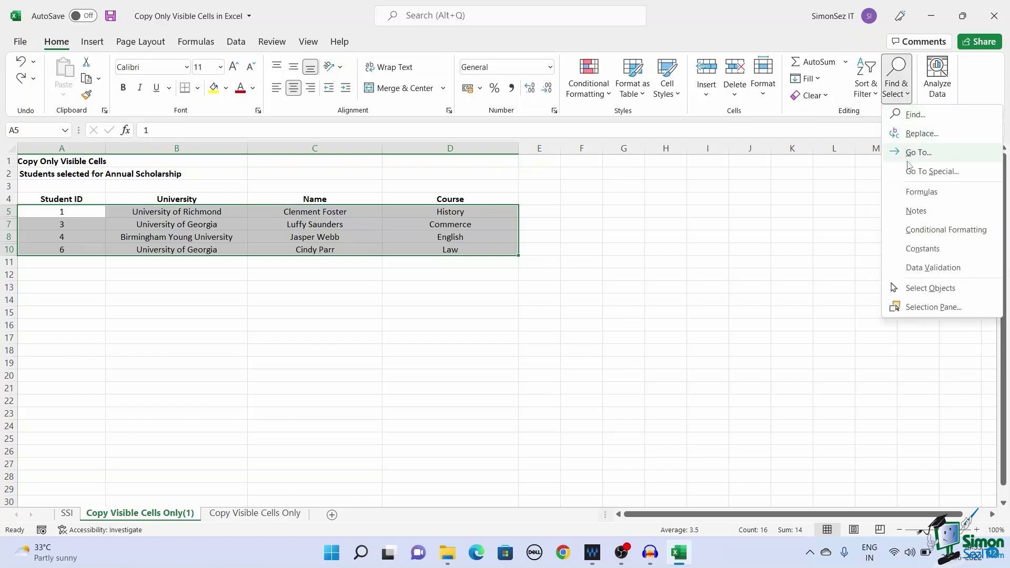
pyautogui.click(927, 172)
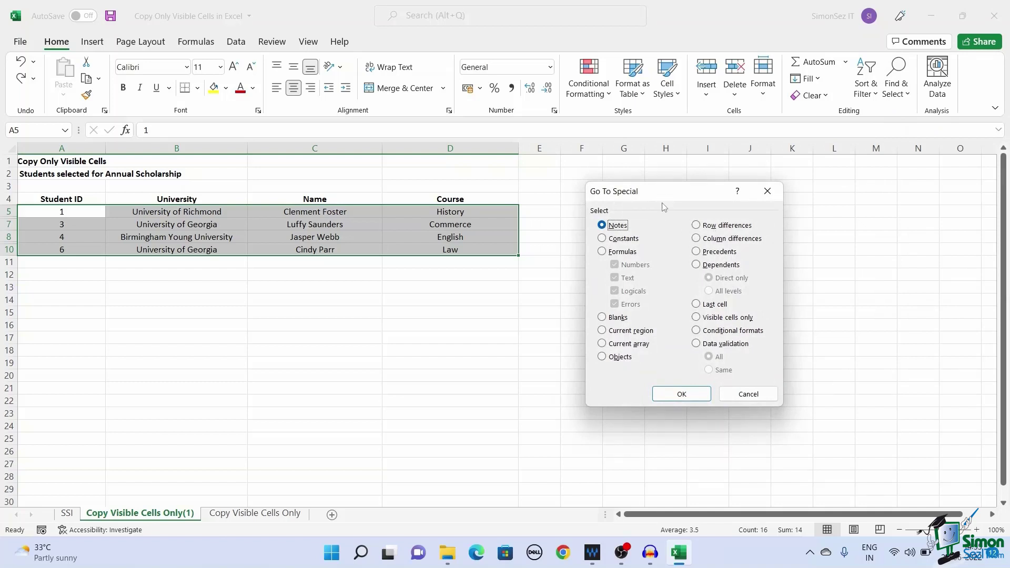
pyautogui.click(697, 317)
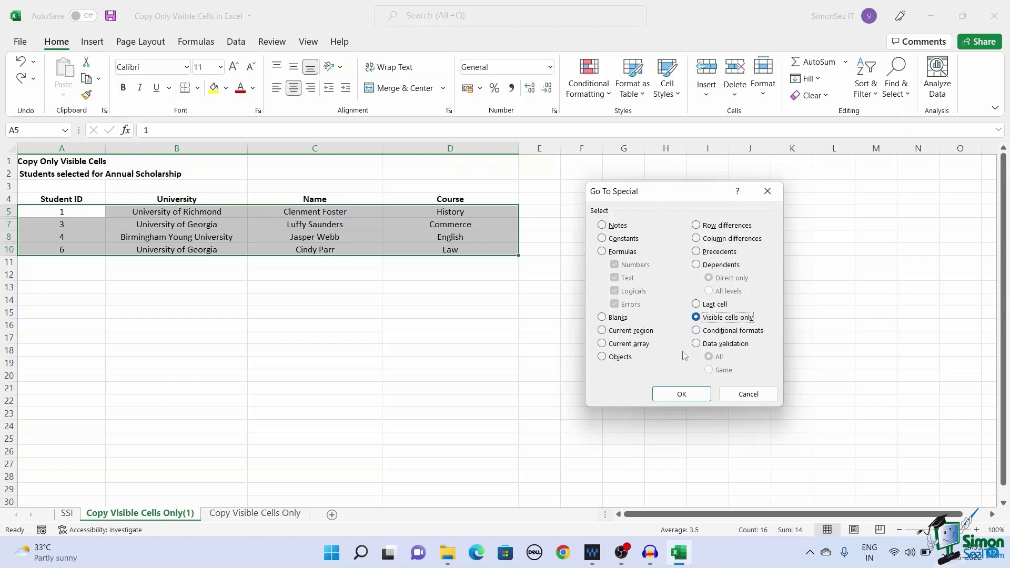
# Copy the visible cells of A5:D10 and paste them starting at cell A15
pyautogui.click(681, 394)
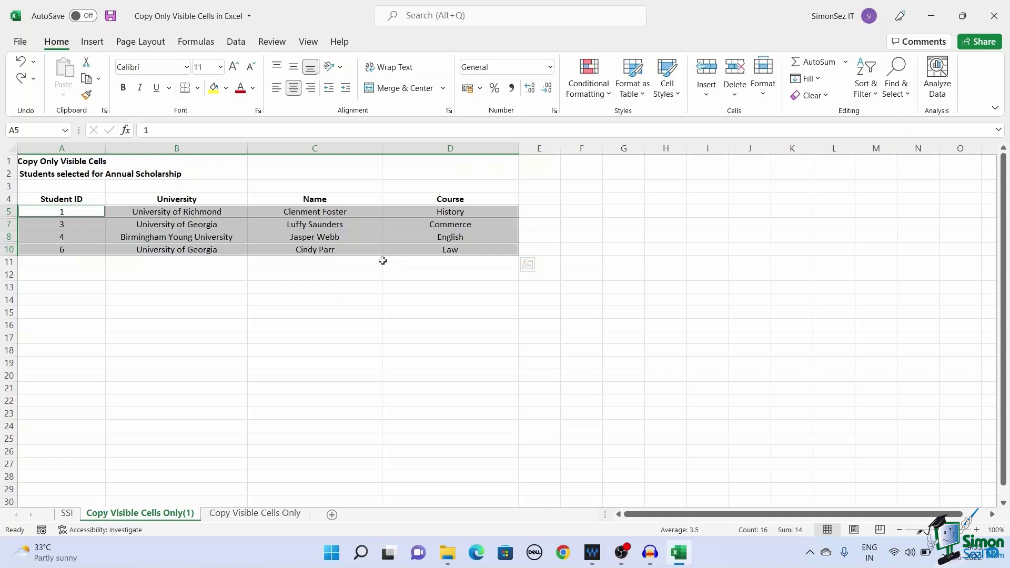
pyautogui.hotkey('ctrl', 'c')
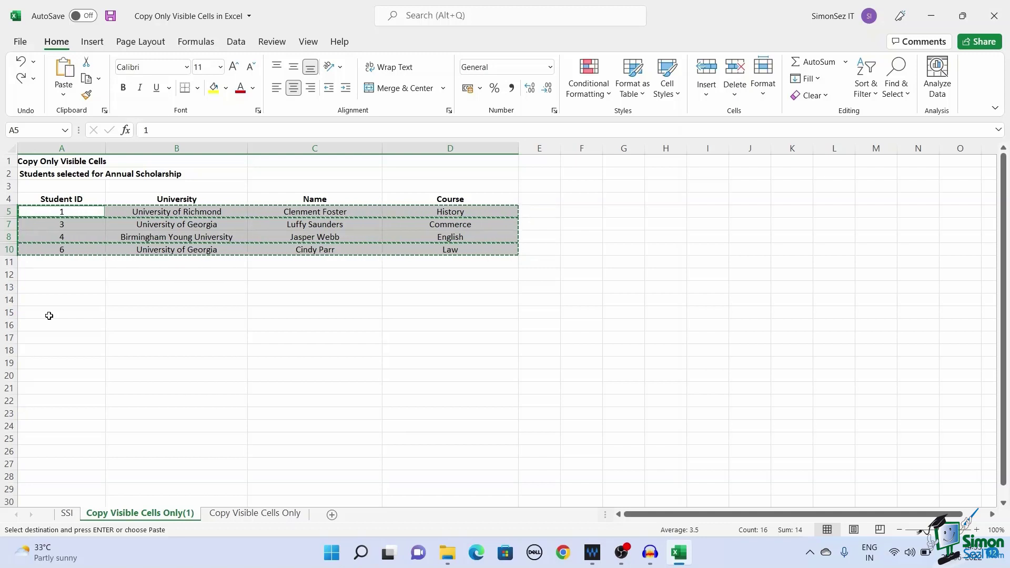
pyautogui.click(50, 317)
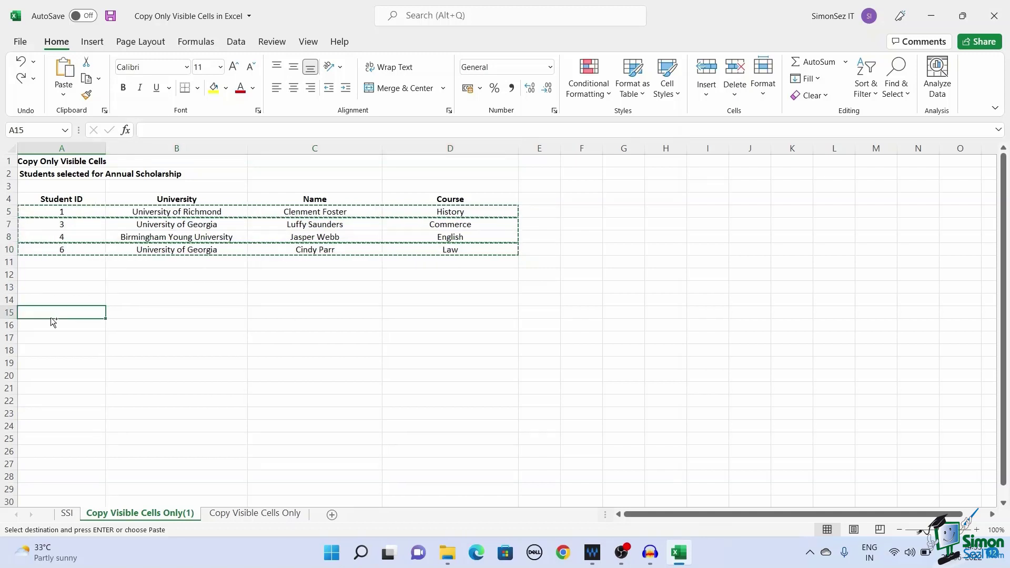
pyautogui.hotkey('ctrl', 'v')
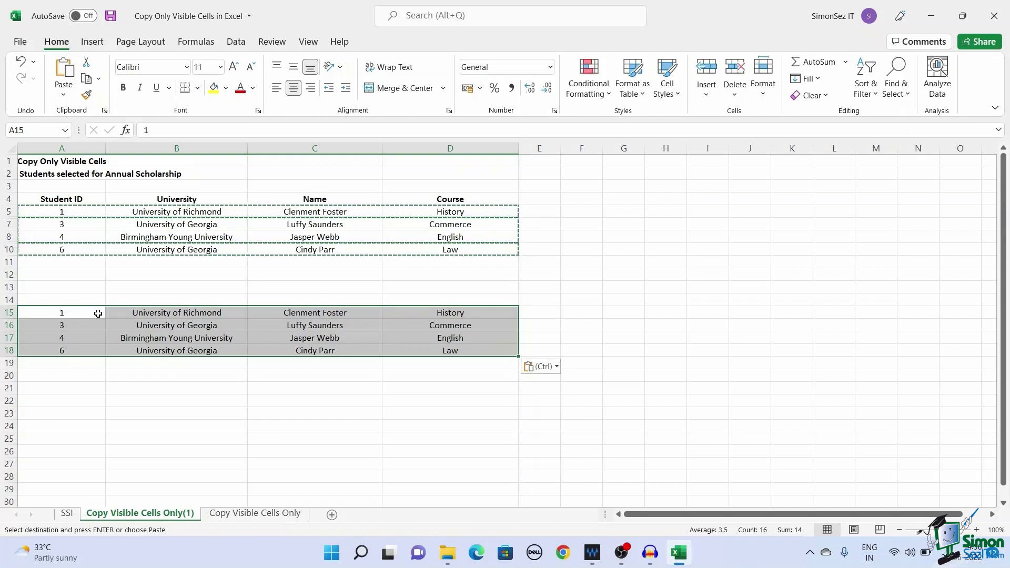
pyautogui.click(20, 63)
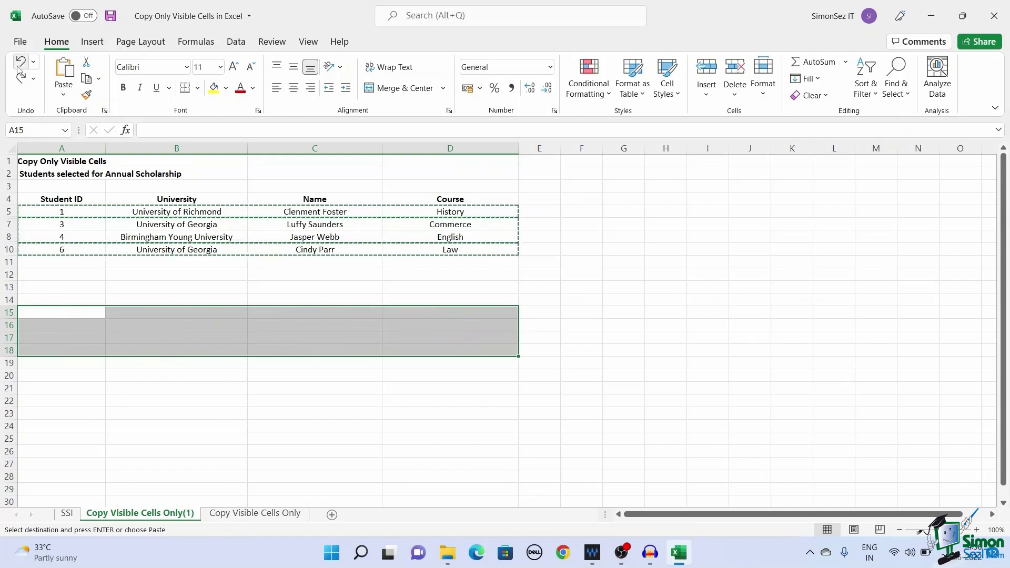
pyautogui.click(102, 227)
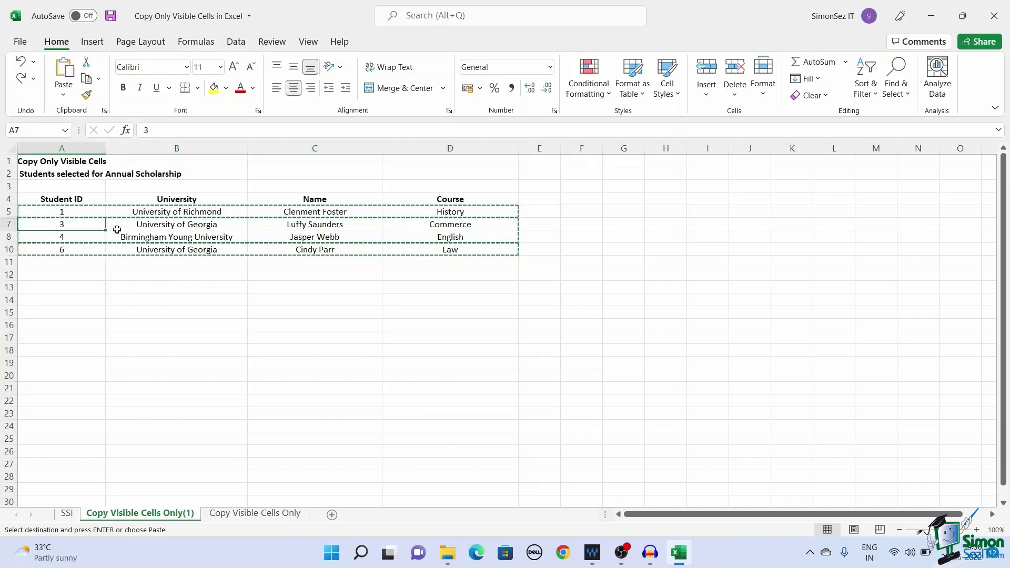
pyautogui.doubleClick(63, 201)
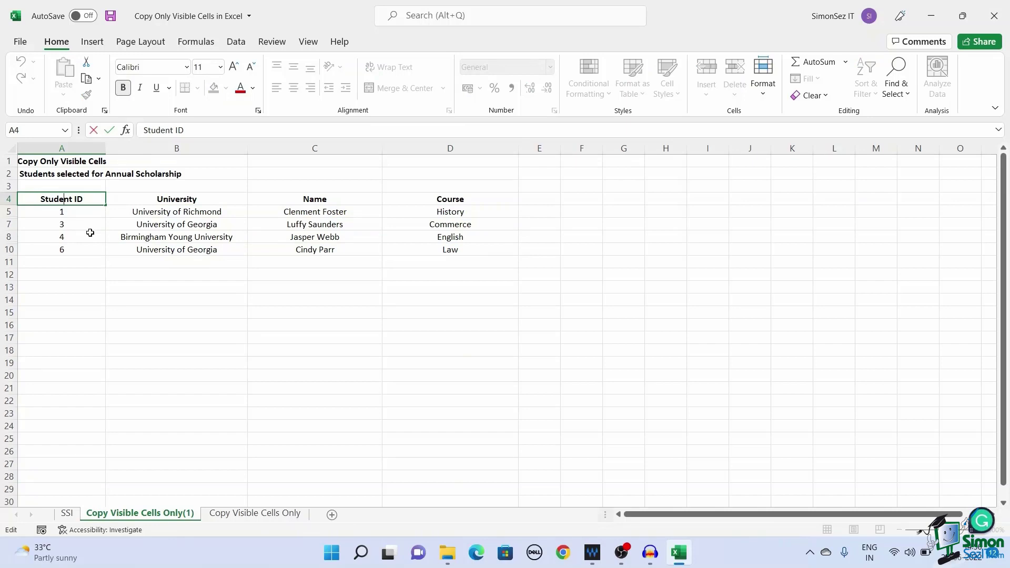
pyautogui.click(68, 214)
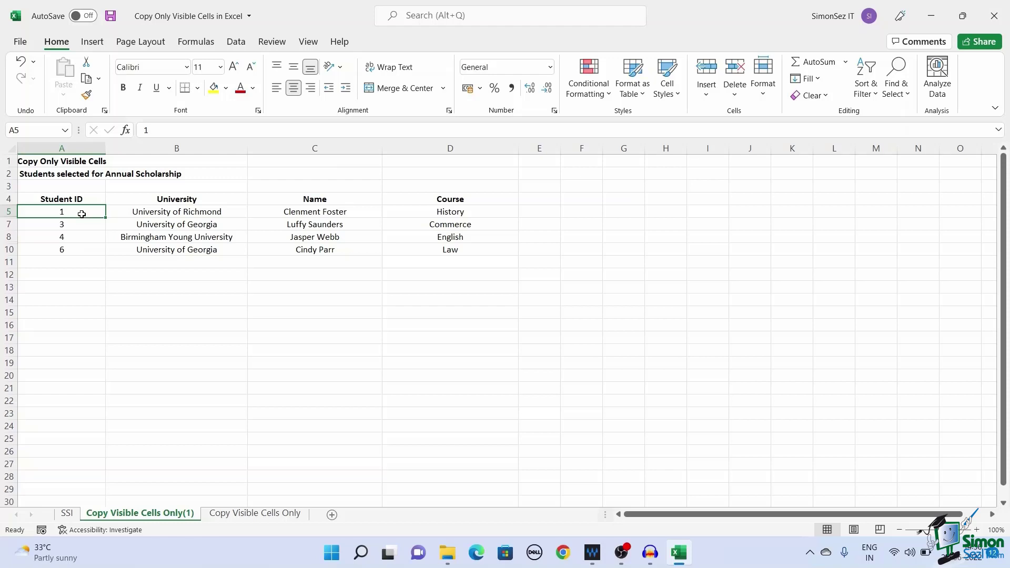
# Turn on the Quick Access Toolbar and expand its Customize Quick Access Toolbar list
pyautogui.click(997, 111)
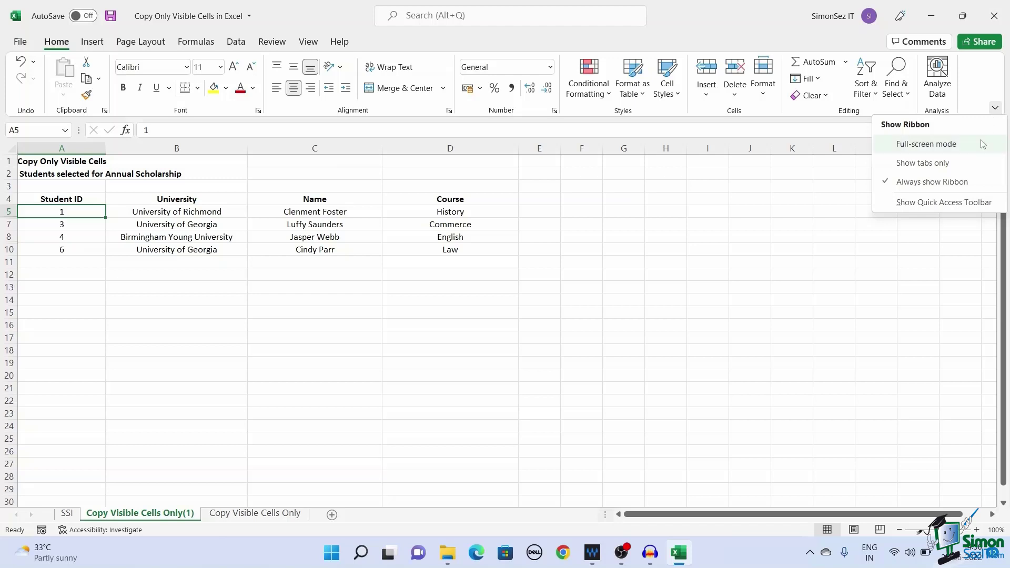
pyautogui.click(993, 206)
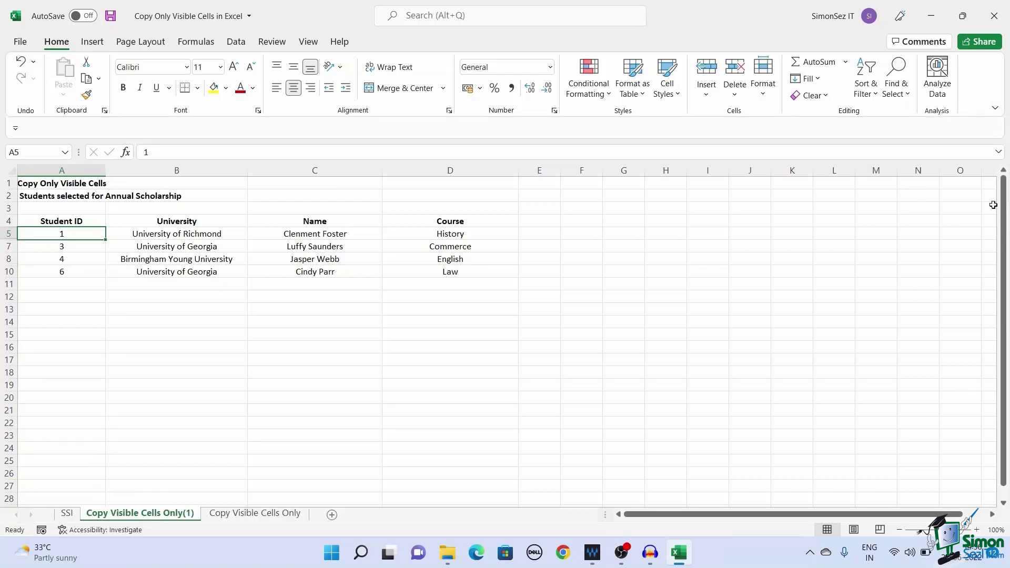
pyautogui.click(15, 129)
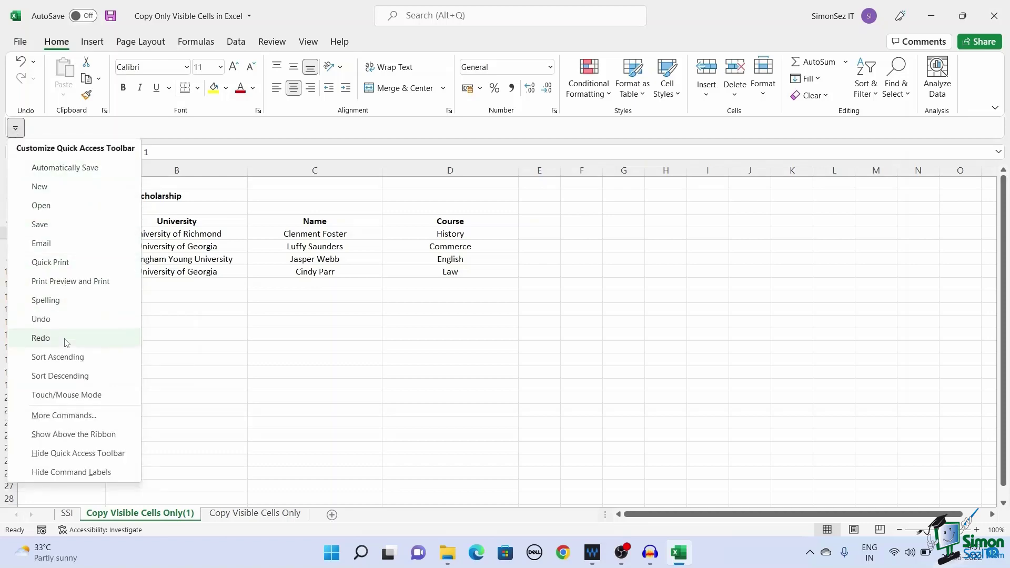
# Add 'Select Visible Cells' from All Commands to the Quick Access Toolbar in Excel Options
pyautogui.click(62, 417)
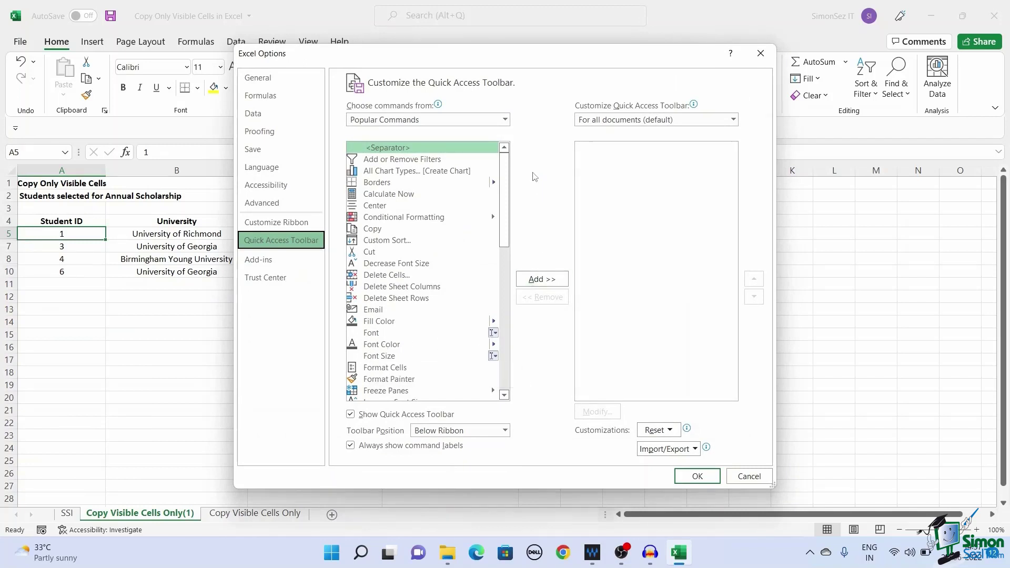
pyautogui.click(505, 120)
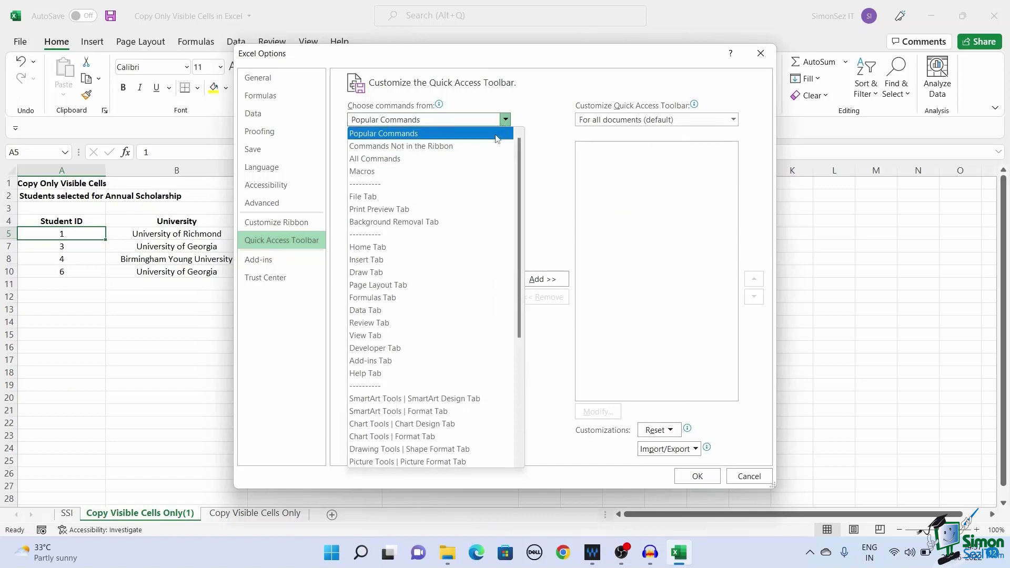
pyautogui.click(471, 159)
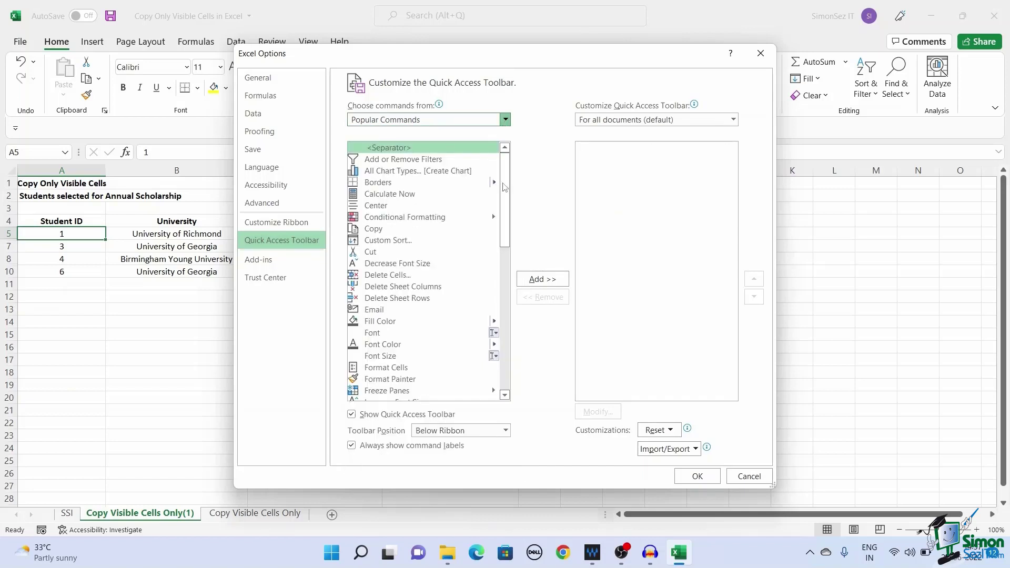
pyautogui.press('Down')
pyautogui.press('Down')
pyautogui.scroll(-2, 502, 184)
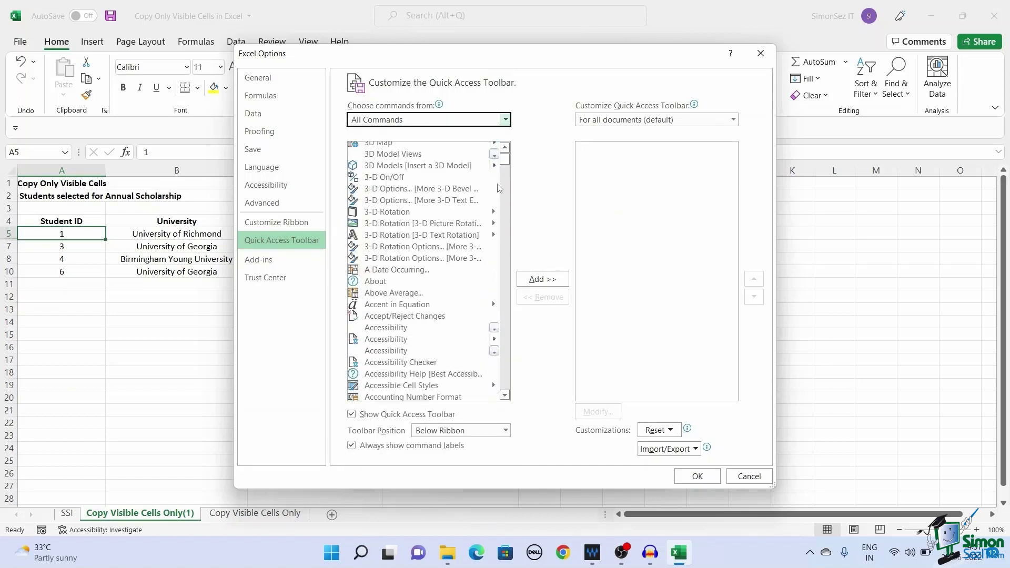
pyautogui.moveTo(505, 162); pyautogui.dragTo(501, 353)
pyautogui.scroll(10, 403, 292)
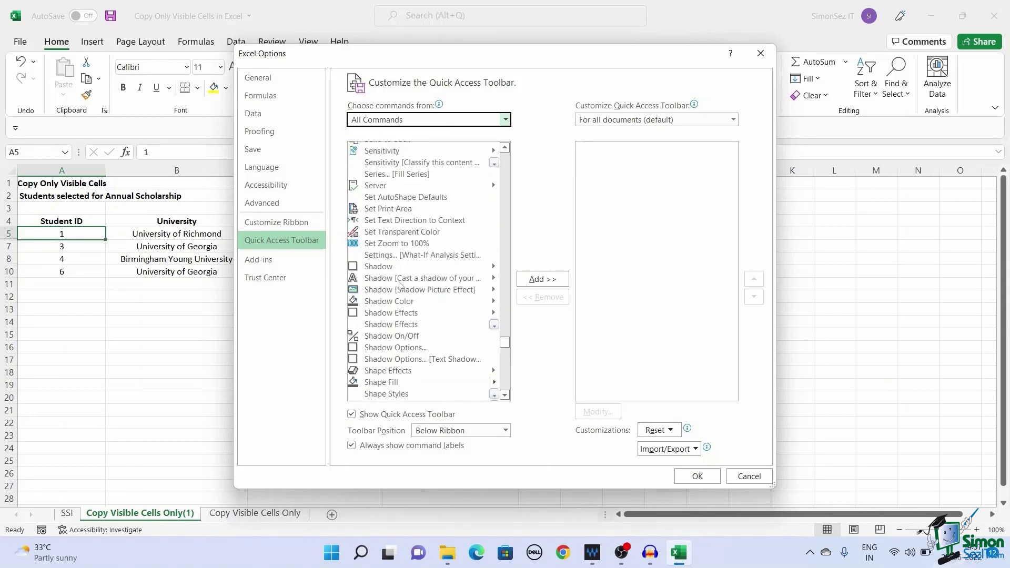
pyautogui.scroll(5, 399, 284)
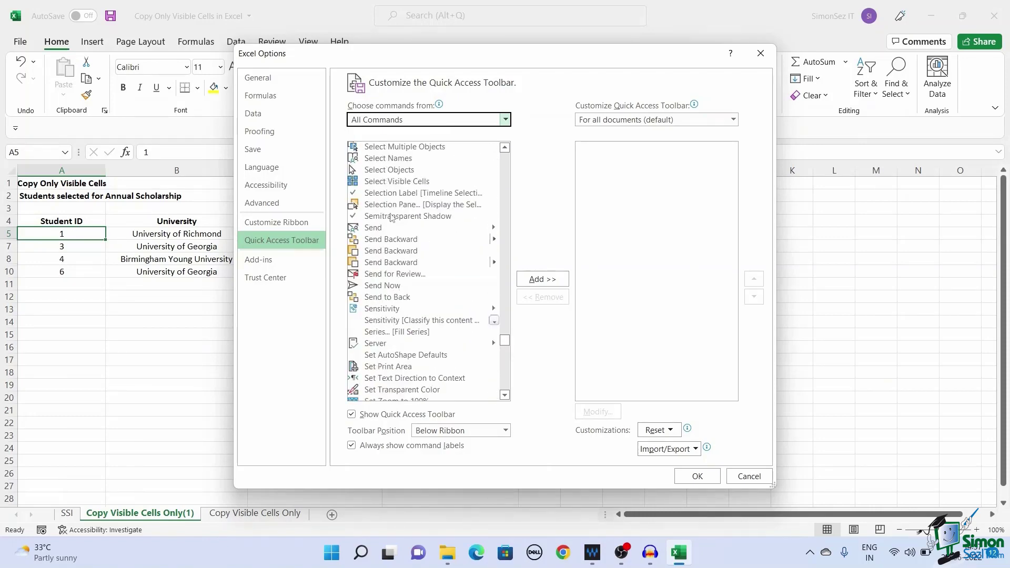
pyautogui.click(393, 185)
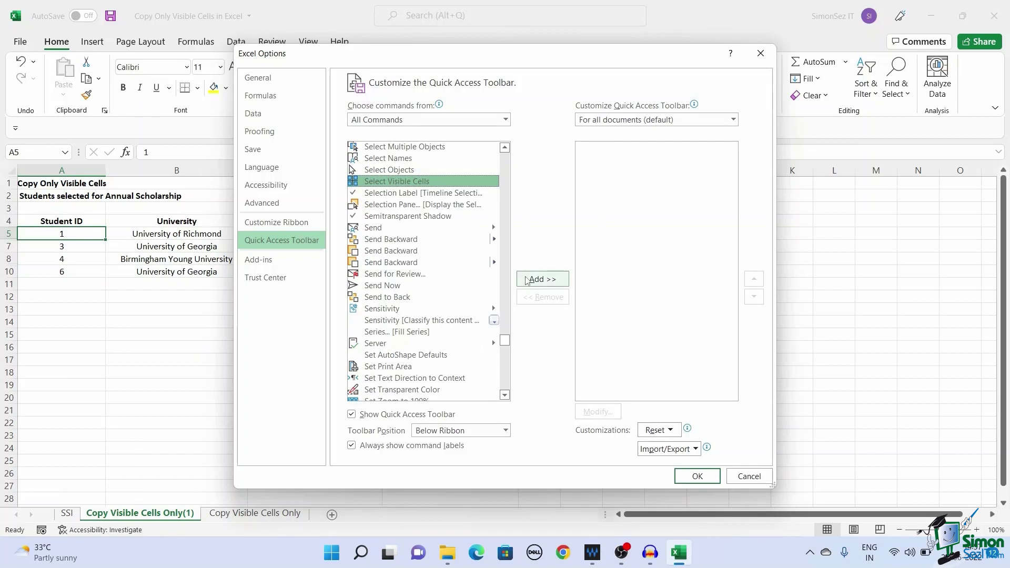
pyautogui.click(526, 280)
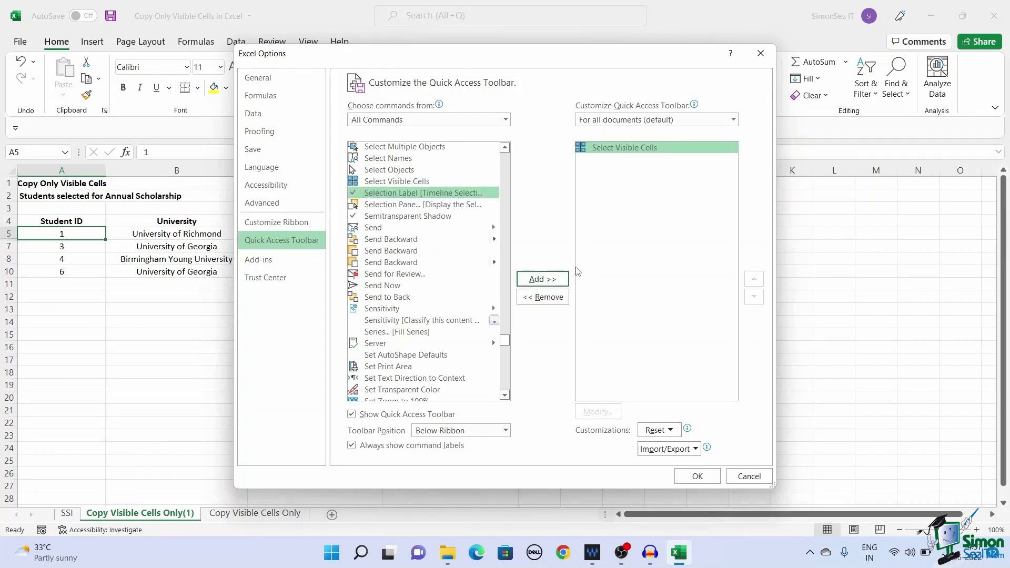
pyautogui.click(696, 476)
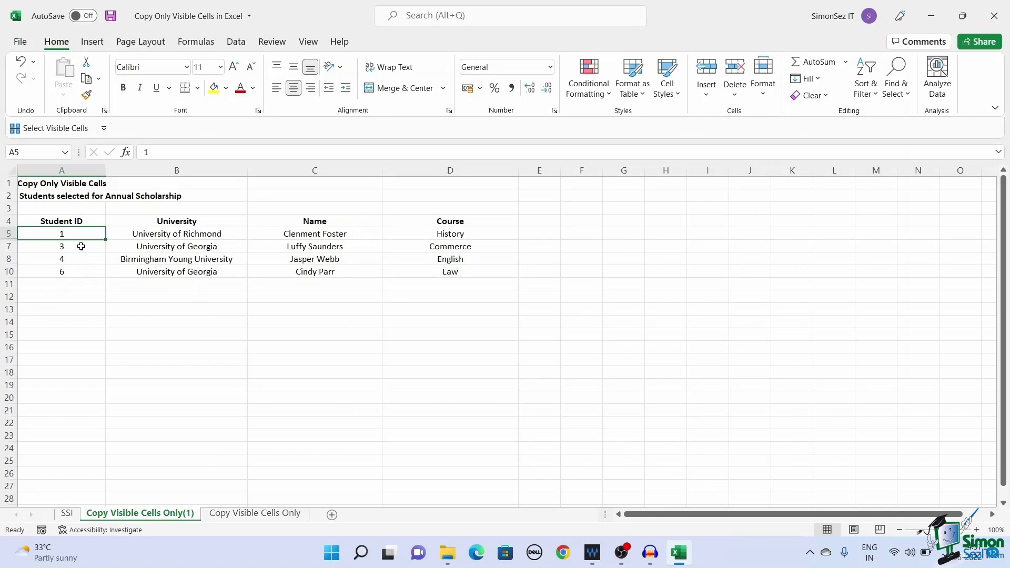
# Copy A5:D10's visible rows using the Select Visible Cells button and paste them at A16
pyautogui.moveTo(66, 232); pyautogui.dragTo(422, 271)
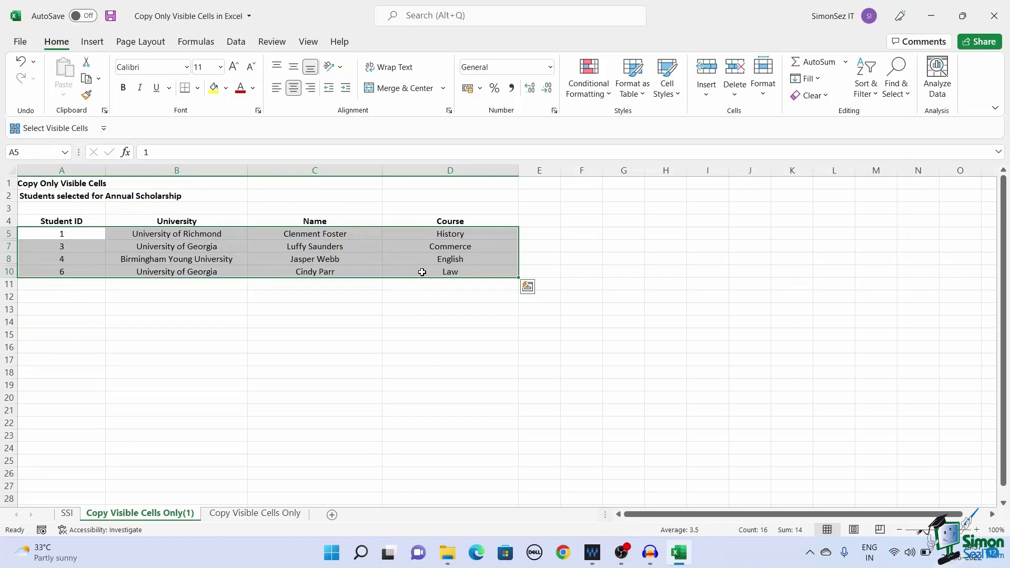
pyautogui.click(55, 129)
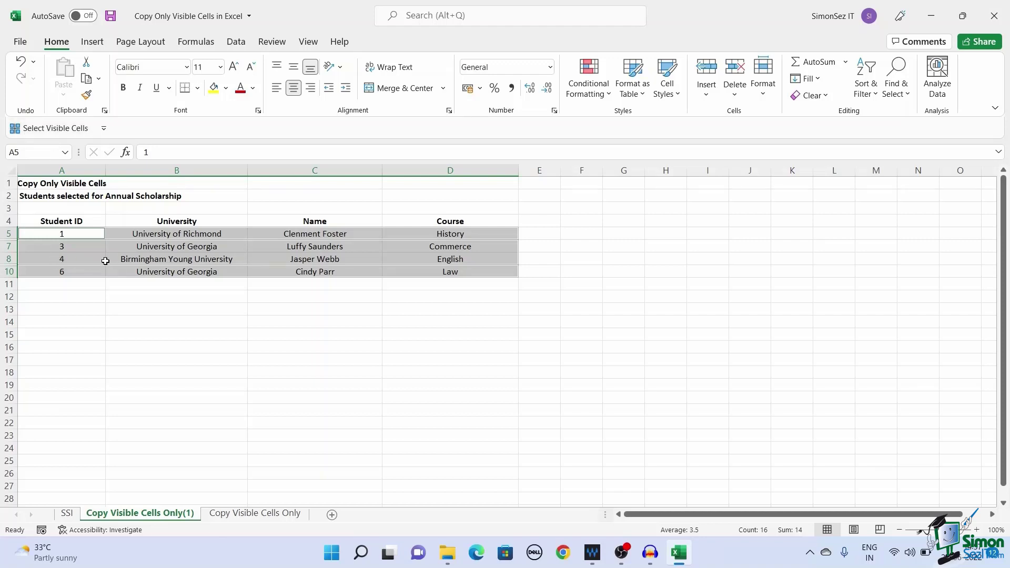
pyautogui.hotkey('ctrl', 'c')
pyautogui.click(58, 346)
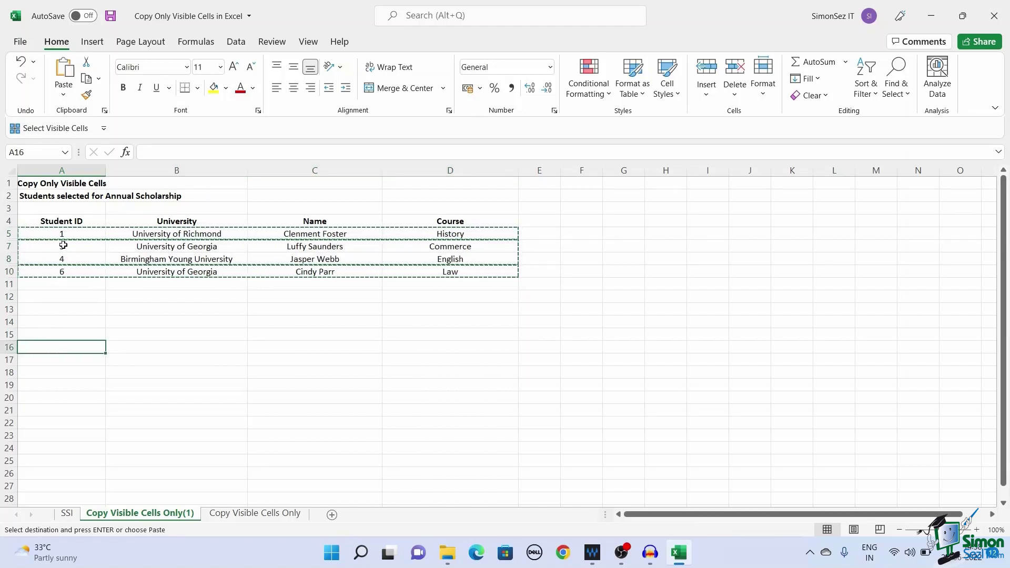
pyautogui.hotkey('ctrl', 'v')
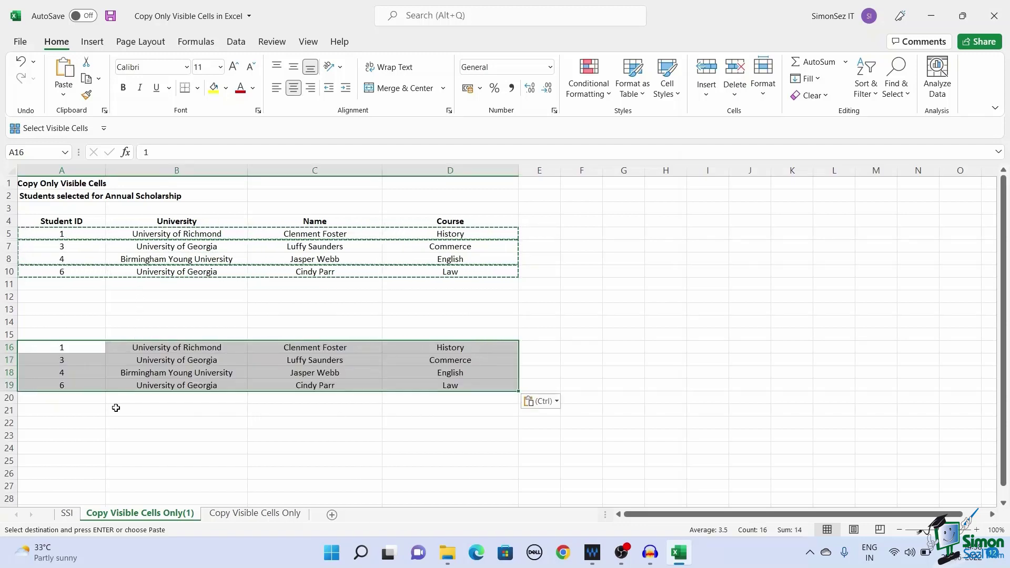
# Undo the paste so rows 16–19 are empty again
pyautogui.click(20, 61)
pyautogui.click(21, 62)
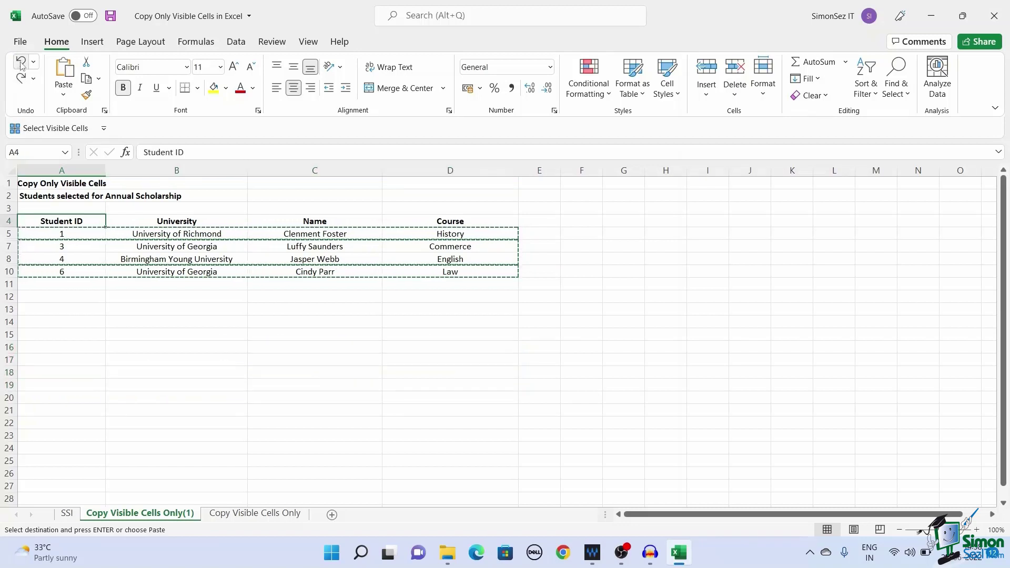
pyautogui.click(95, 307)
pyautogui.click(61, 247)
pyautogui.doubleClick(61, 247)
# Select A5:D10, narrow it to visible cells with Alt+;, and copy
pyautogui.click(71, 235)
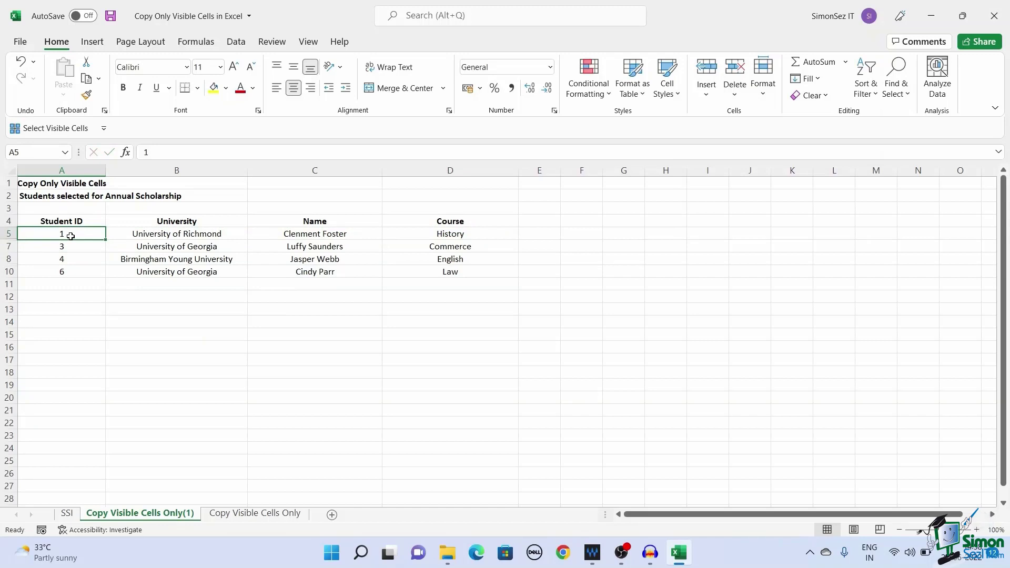
pyautogui.moveTo(70, 235); pyautogui.dragTo(421, 271)
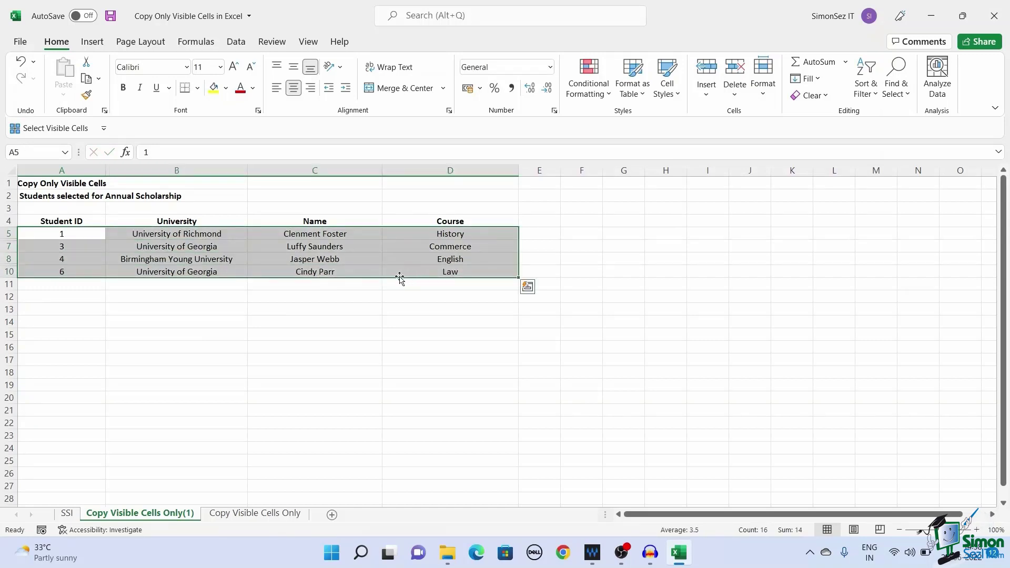
pyautogui.hotkey('alt', ';')
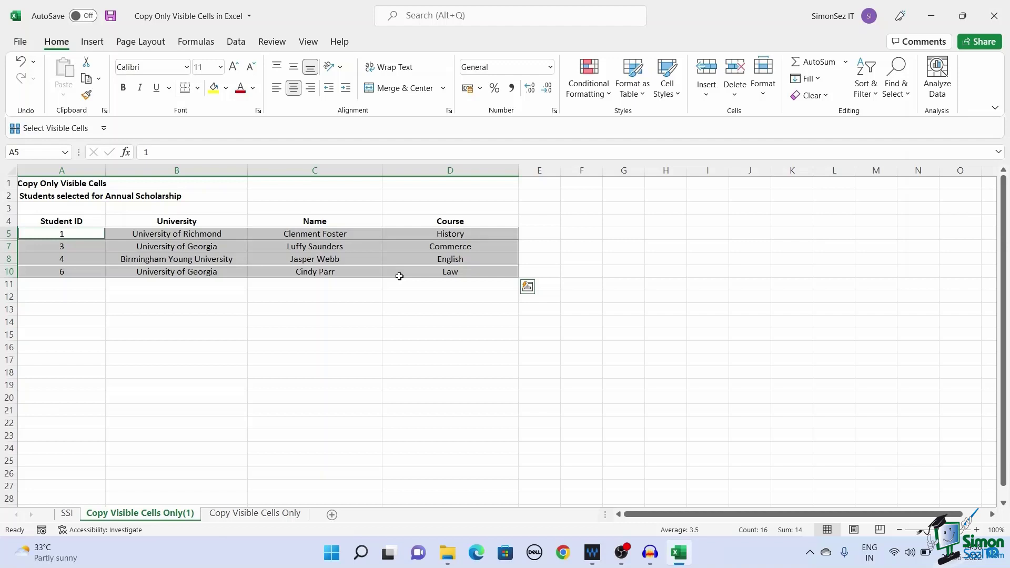
pyautogui.hotkey('ctrl', 'c')
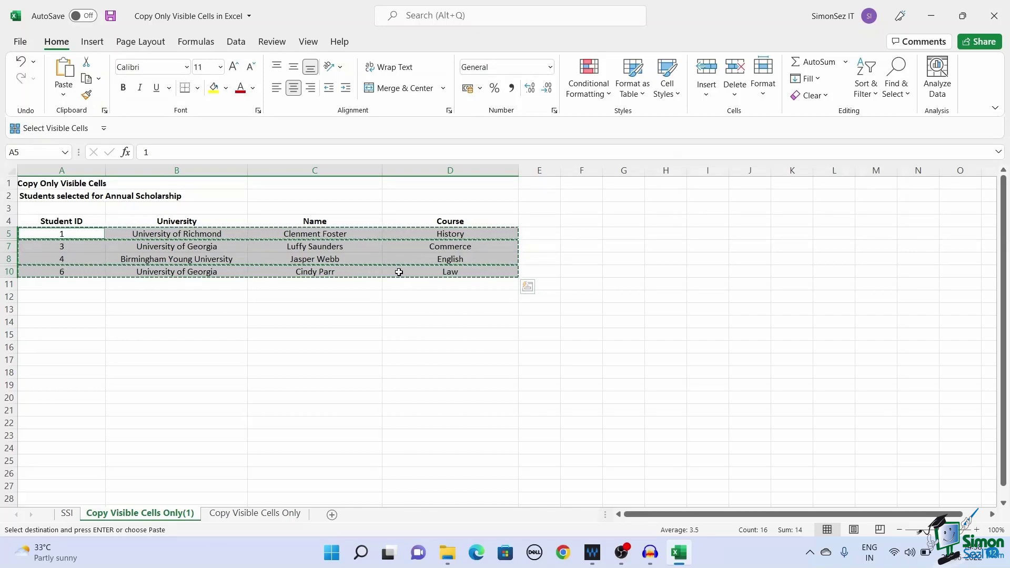
# Paste the copied visible rows at A15 using the right-click Paste option
pyautogui.click(67, 336)
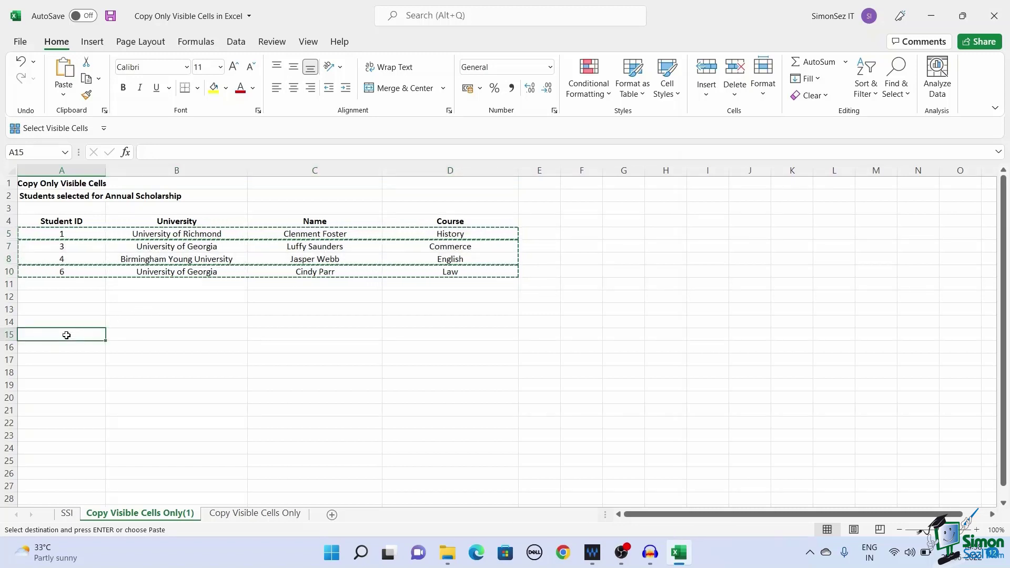
pyautogui.rightClick(66, 335)
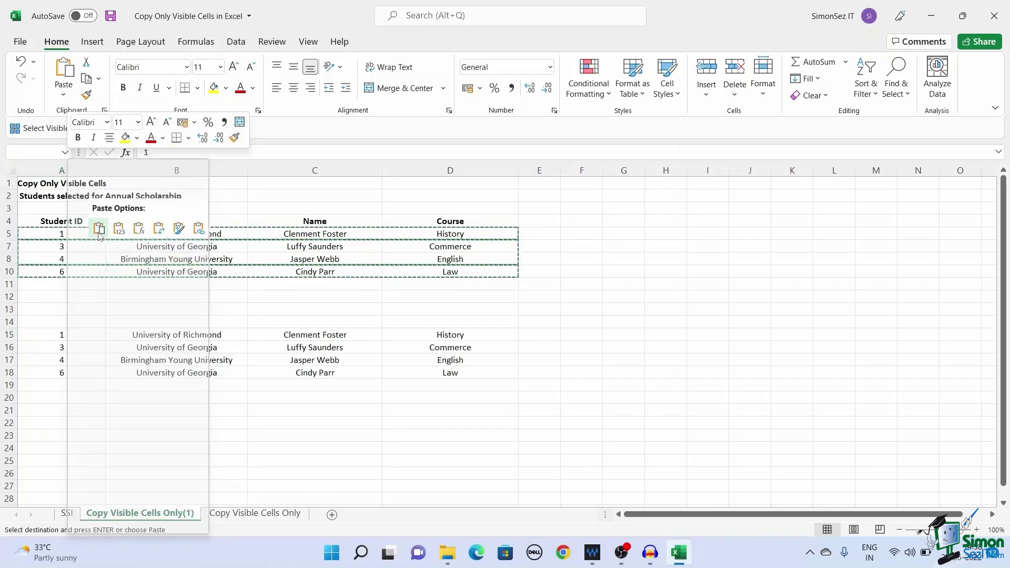
pyautogui.click(99, 233)
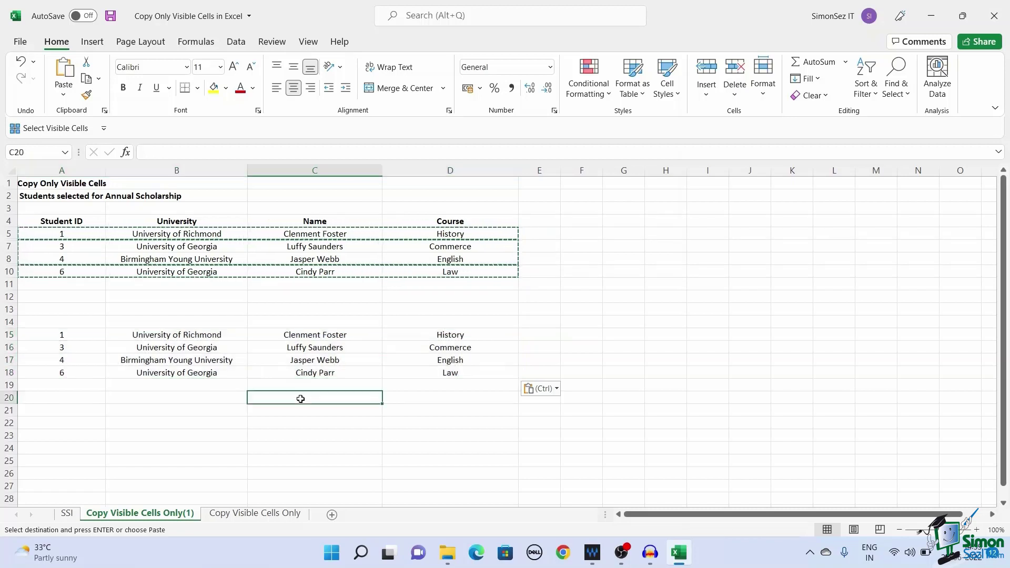
pyautogui.click(300, 399)
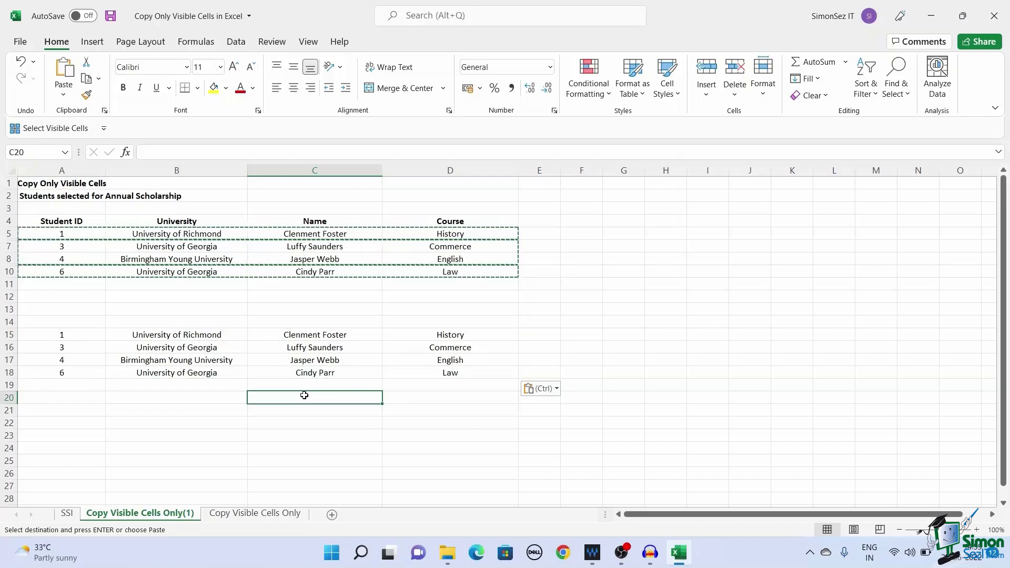
# Exit copy mode so the marching-ants border around the source disappears
pyautogui.press('BackSpace')
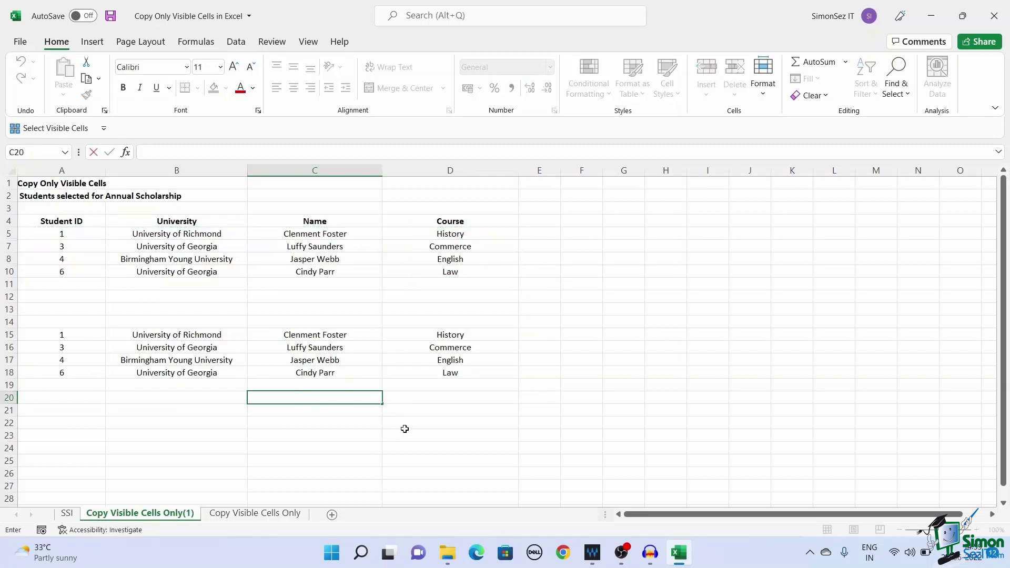